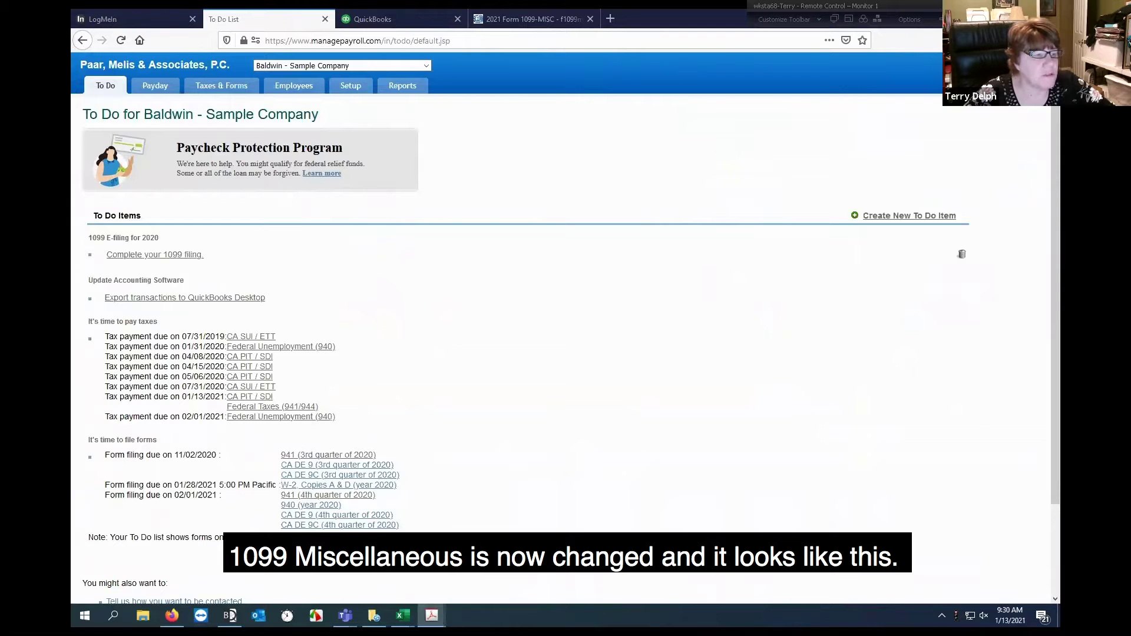
- Bring the 2021 1099-MISC and 2020 1099-NEC Acrobat windows over the To Do page
drag(195, 169, 470, 60)
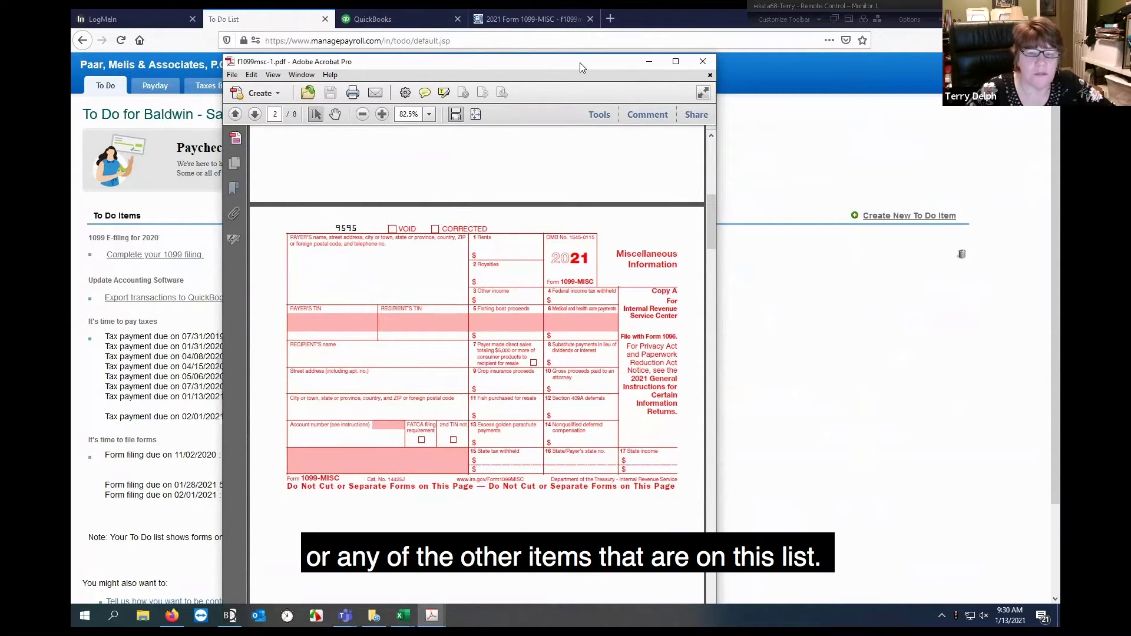
drag(580, 63, 428, 16)
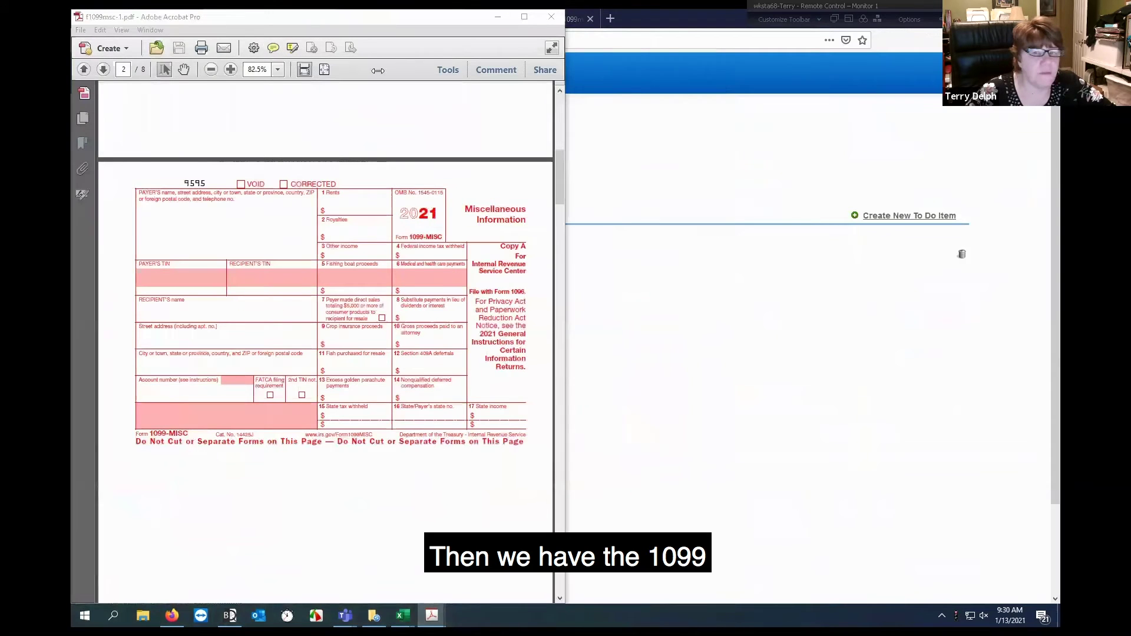
click(529, 21)
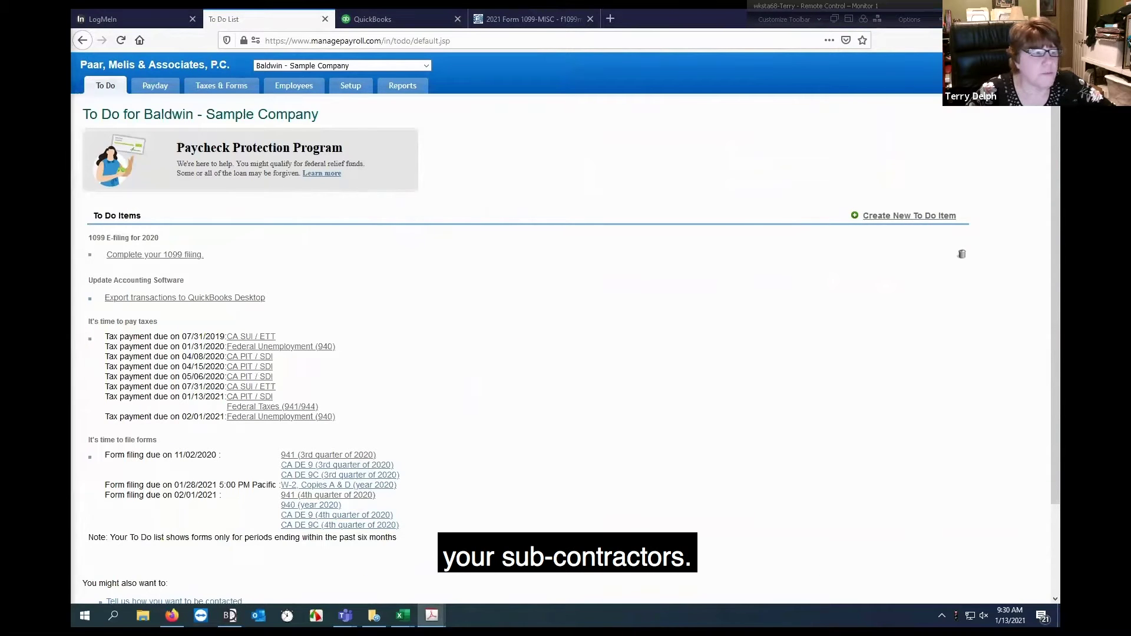
drag(71, 139, 506, 93)
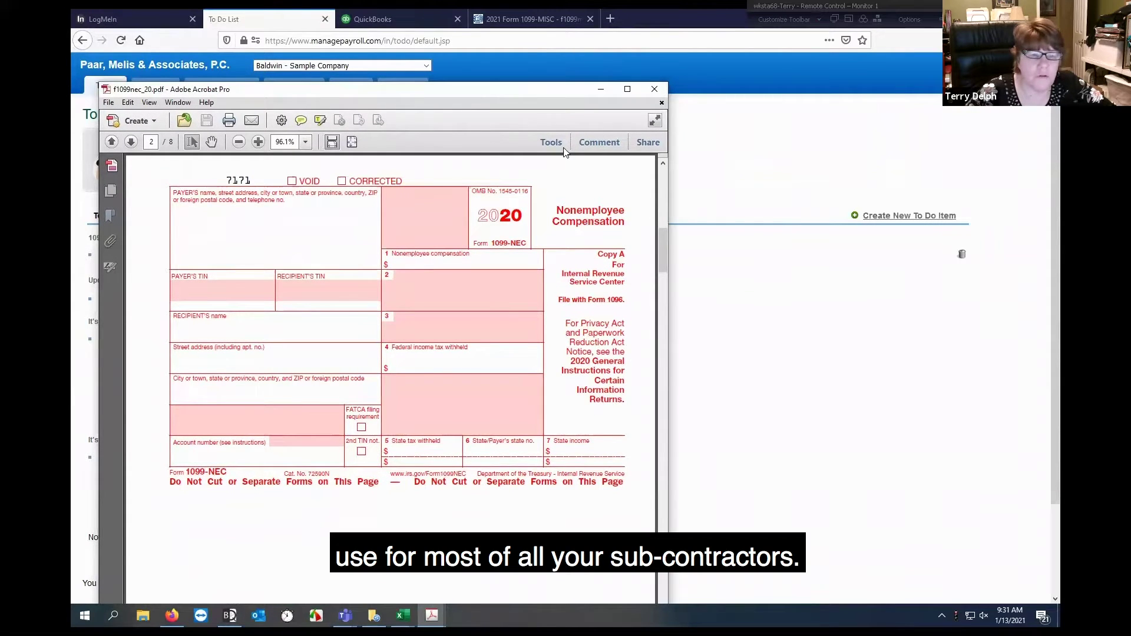
- Move the 1099-NEC window aside and open the Verify 1099 Forms page from 'Complete your 1099 filing'
drag(573, 91, 35, 109)
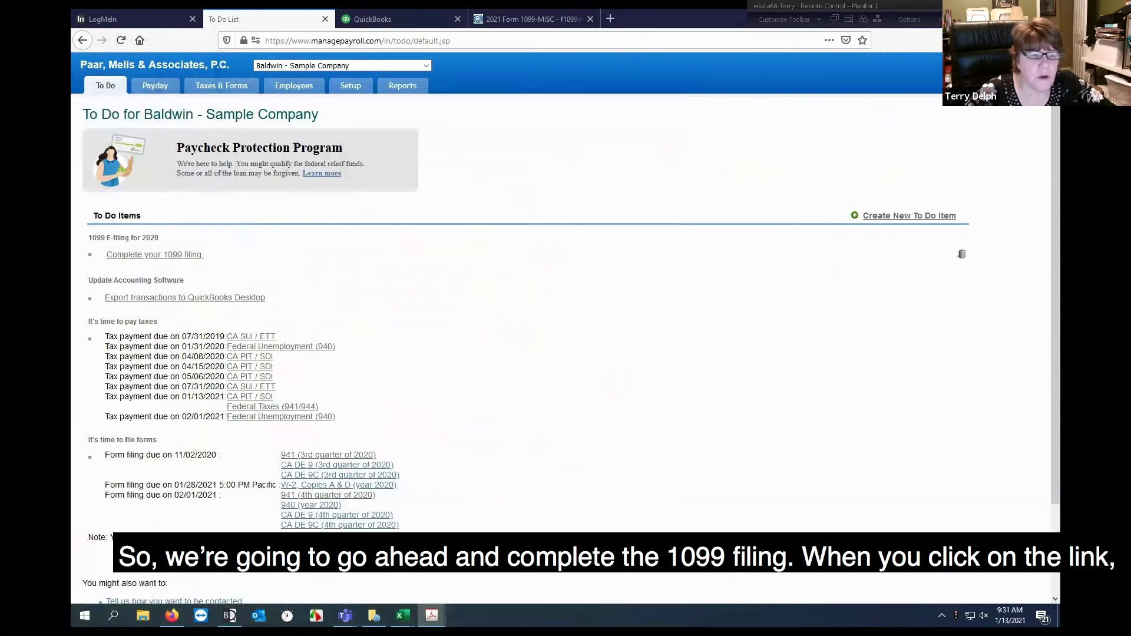
click(160, 257)
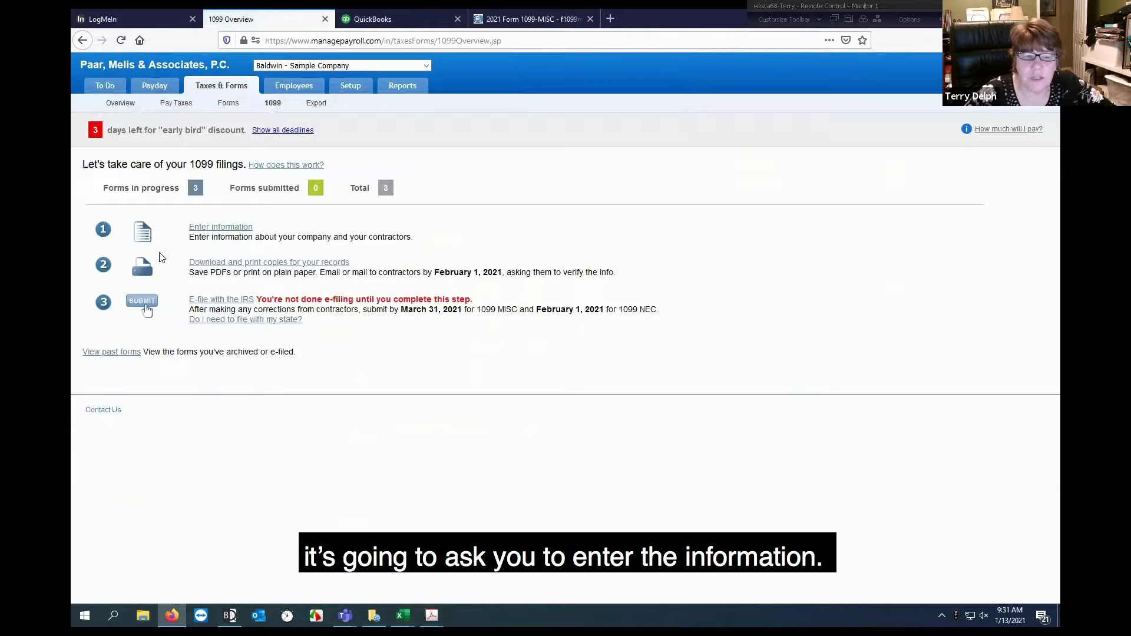
click(231, 229)
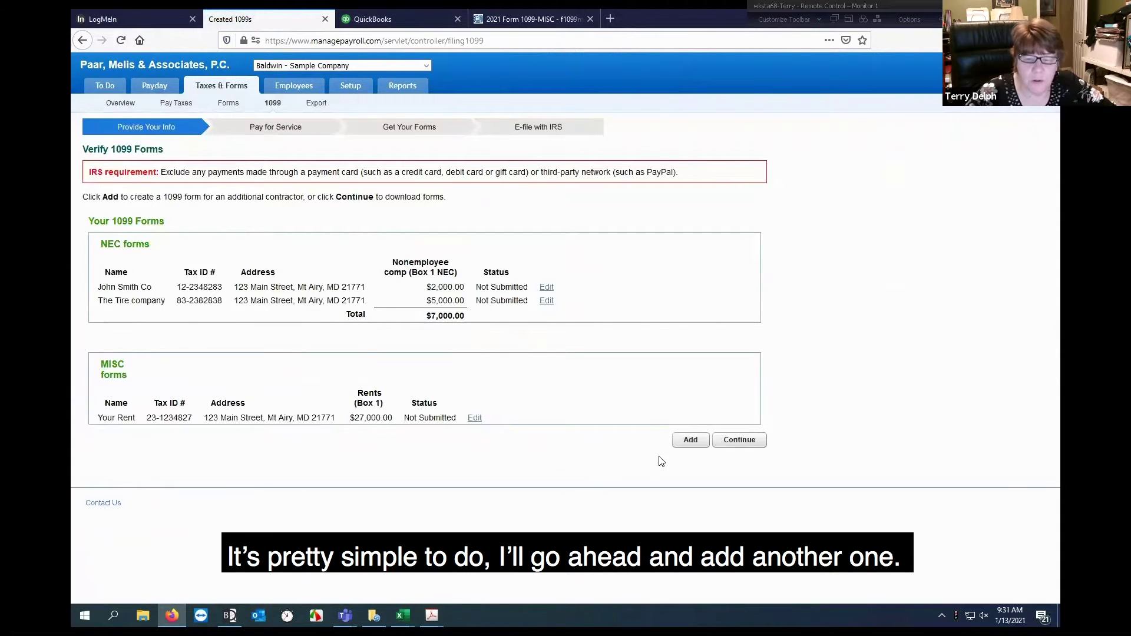
- Add a new business 1099 named 'ABC Company' and enter its federal EIN
click(690, 443)
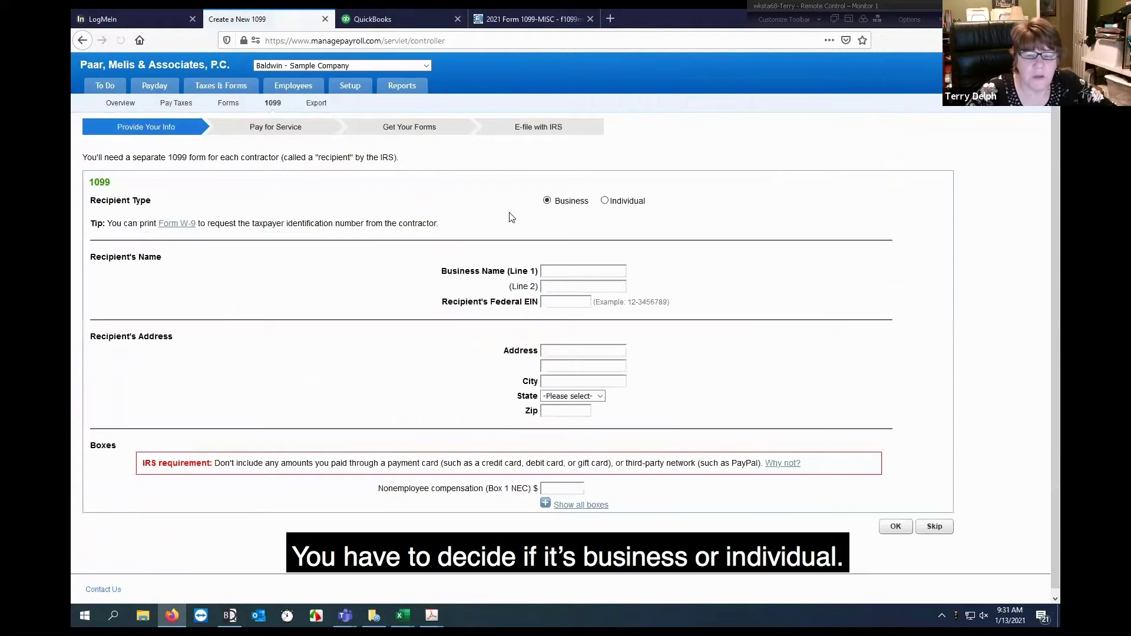
click(572, 272)
text(ABC  Company)
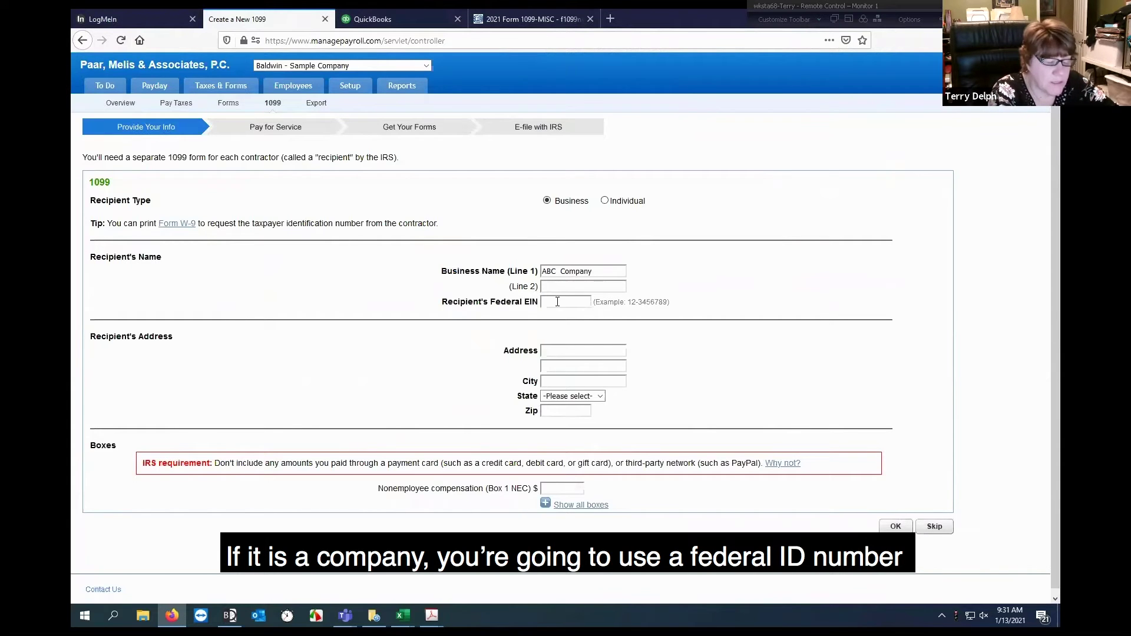
text(82-124-333)
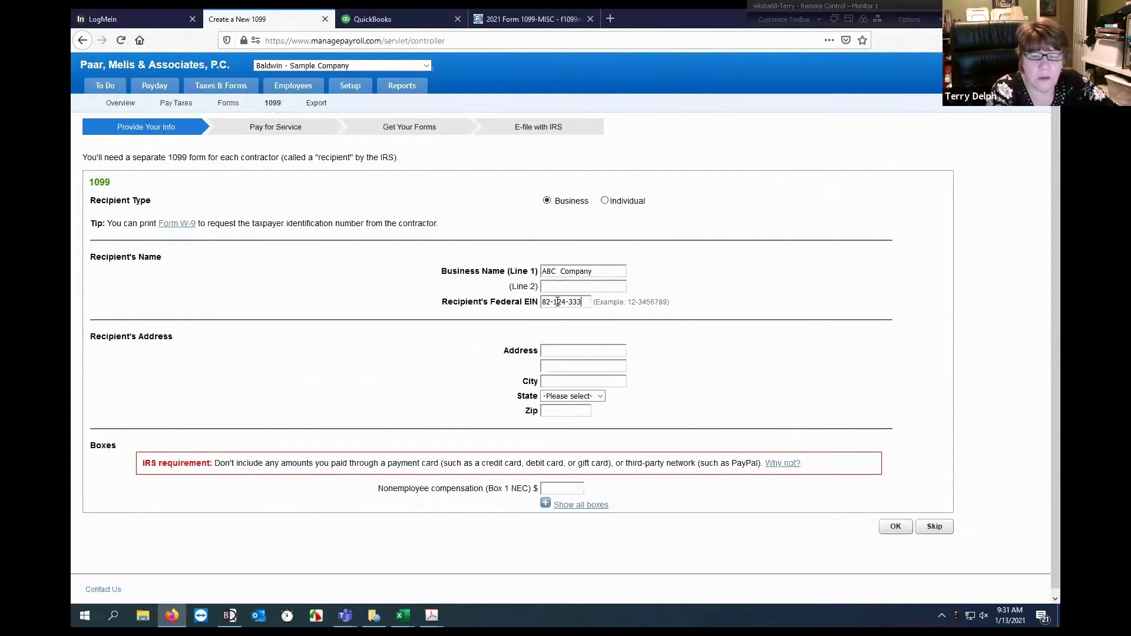
key(BackSpace)
key(BackSpace)
key(BackSpace)
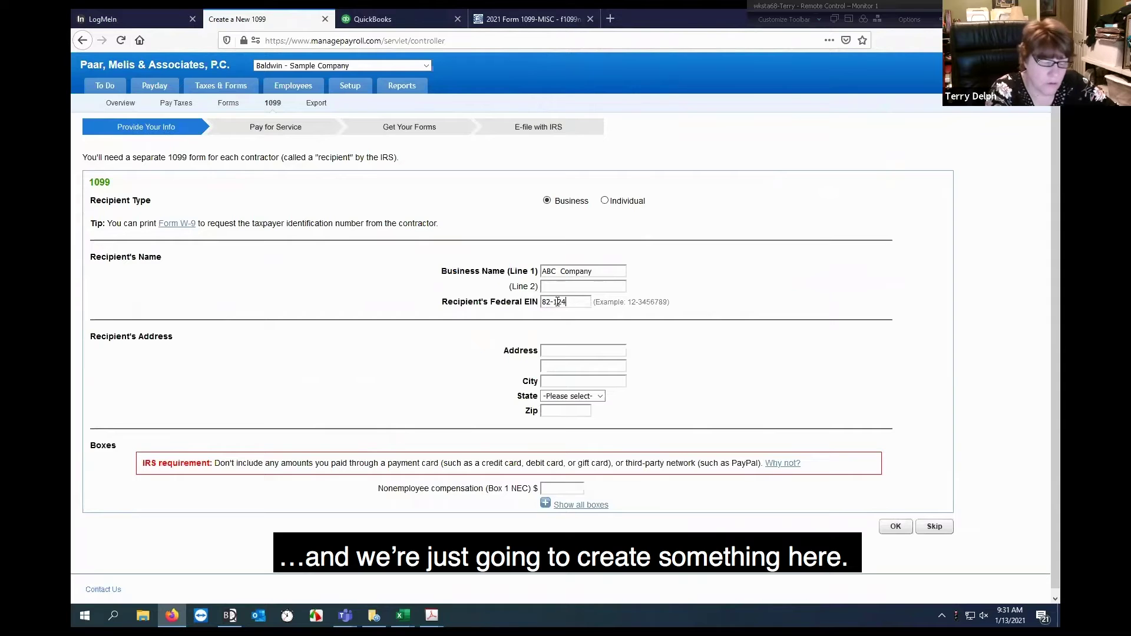
text(0333)
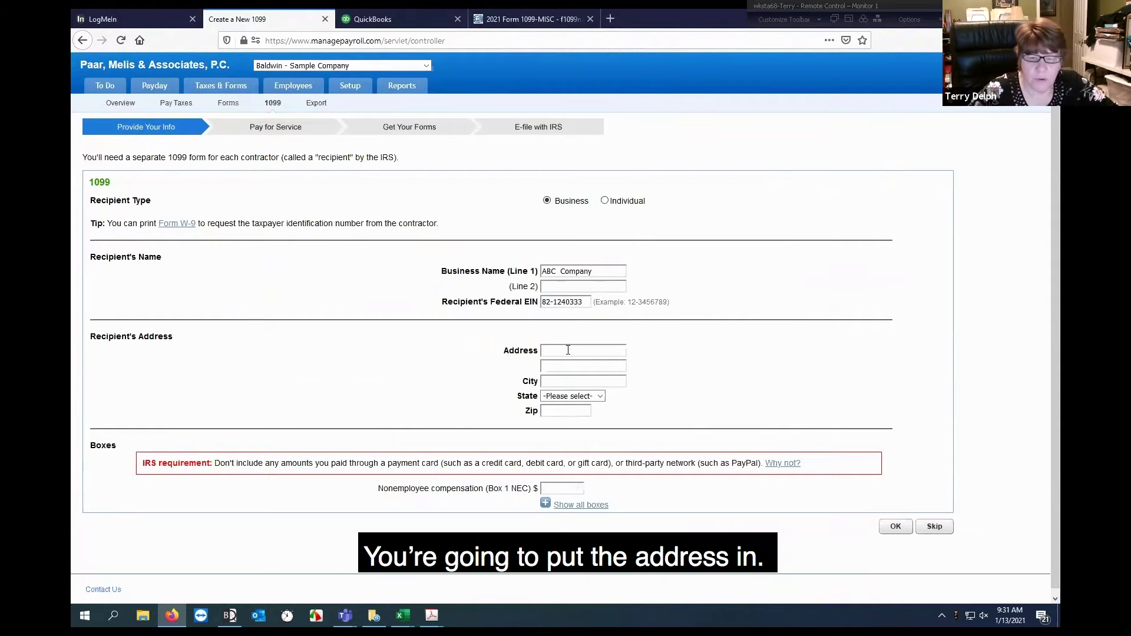
- Fill in ABC Company's street address, city, state MD and ZIP code
click(567, 351)
text(123)
click(564, 366)
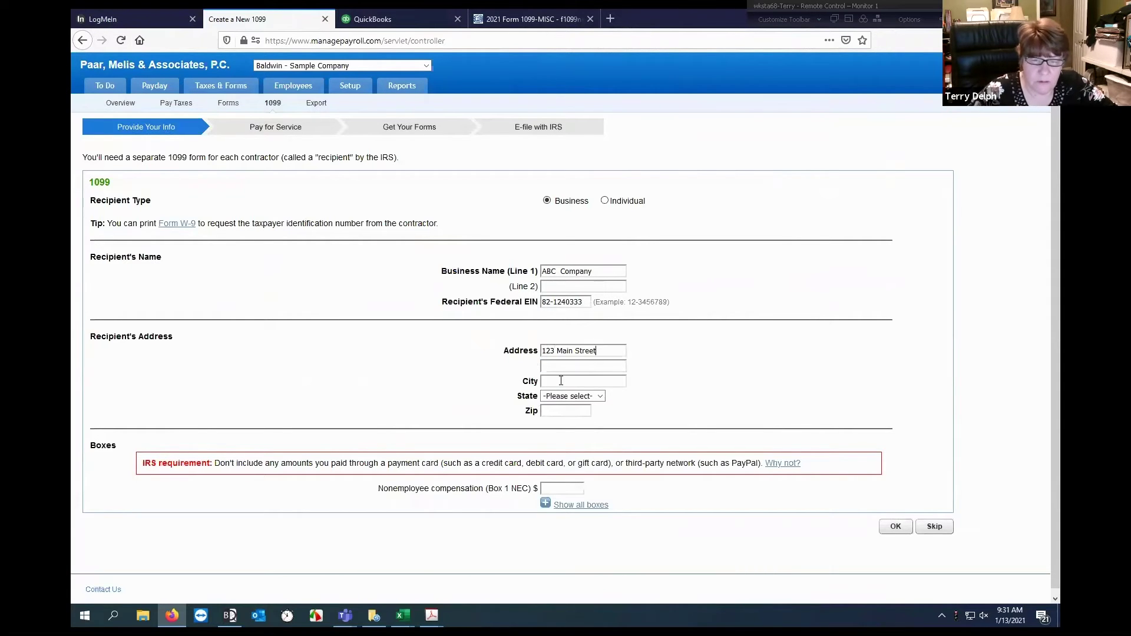
text(M)
click(563, 393)
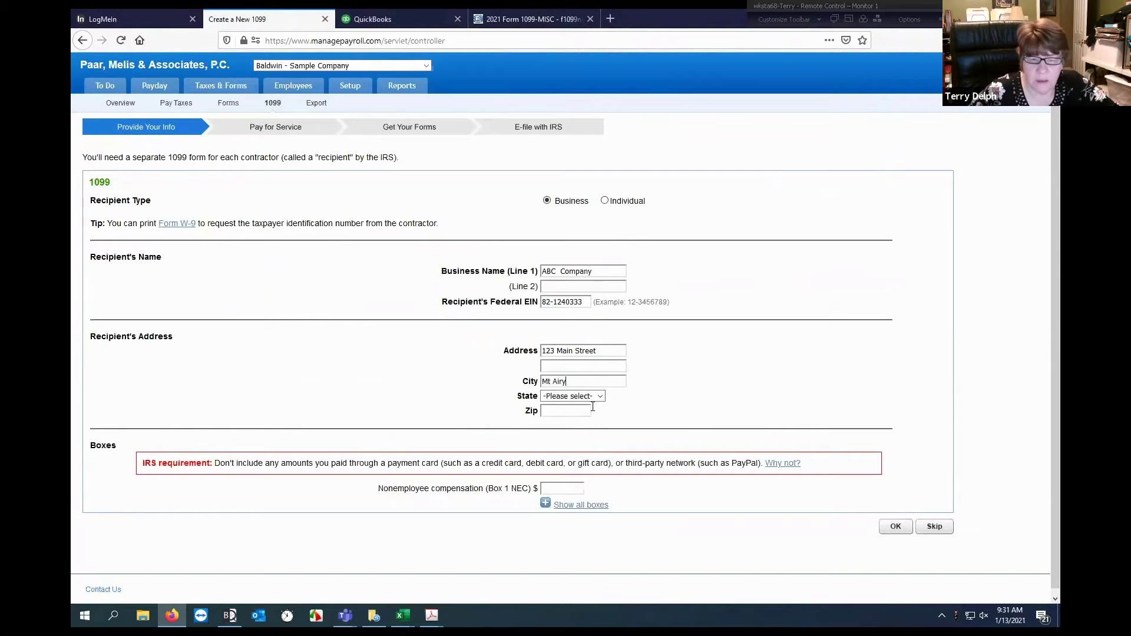
click(600, 396)
scroll(601, 401, down, 1)
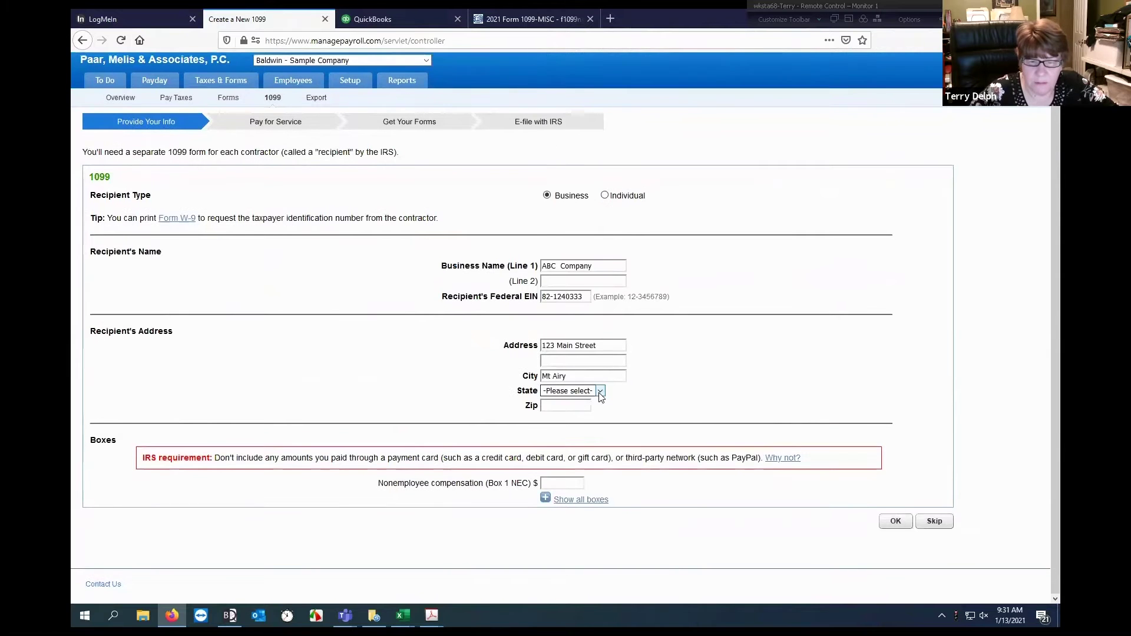
click(601, 391)
scroll(606, 351, down, 6)
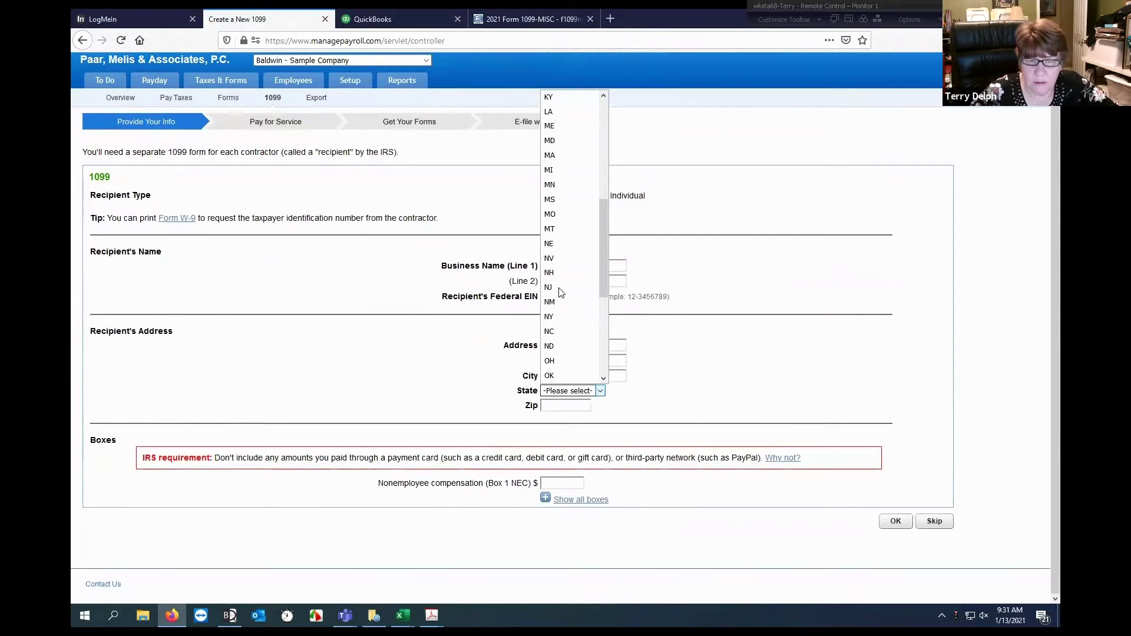
click(550, 140)
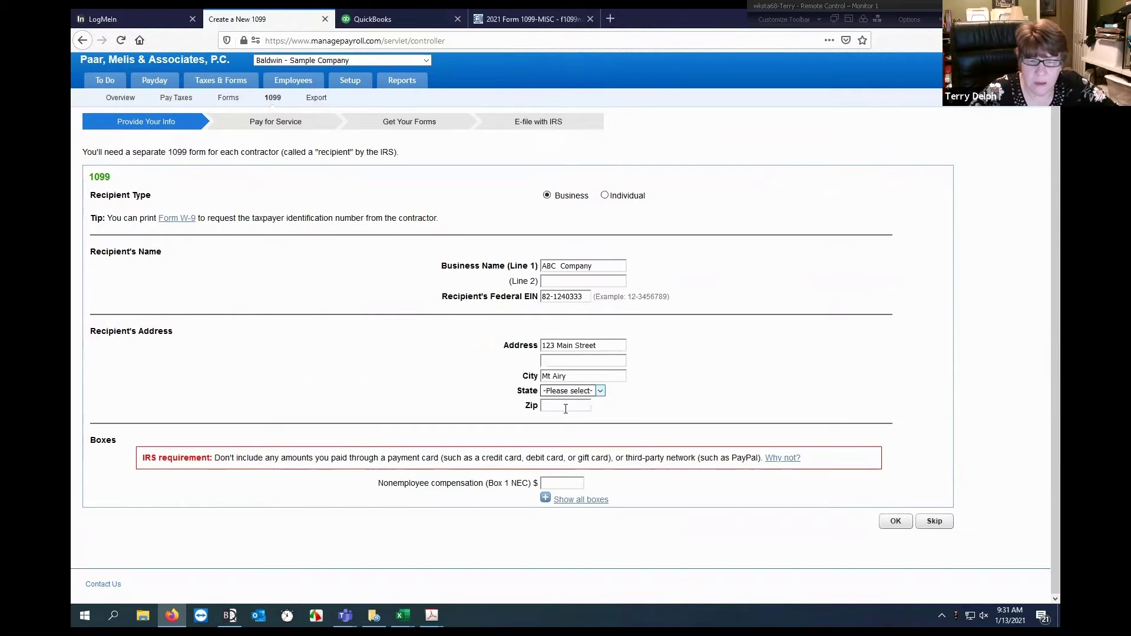
text(21771)
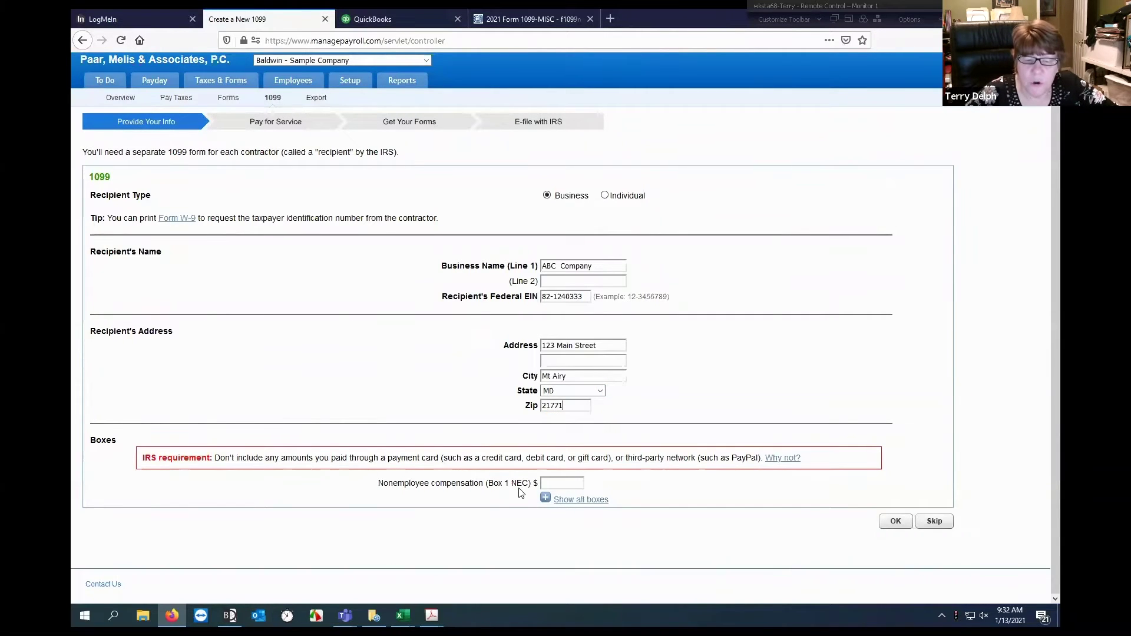
- Enter 4500.00 nonemployee compensation in Box 1 NEC for ABC Company and save the 1099
click(581, 500)
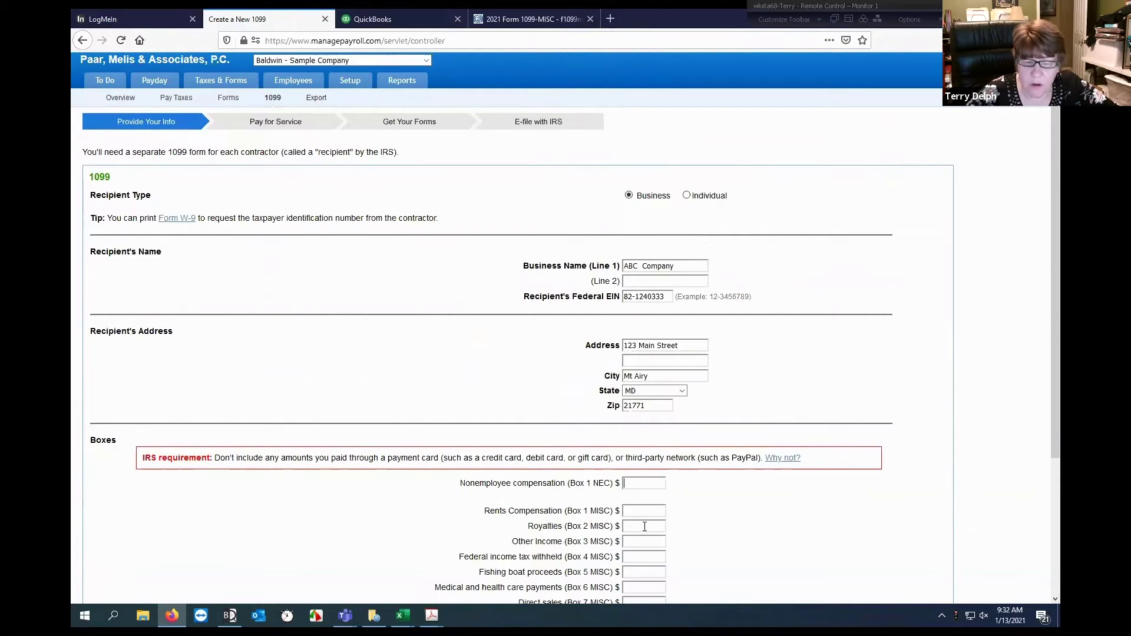
click(646, 482)
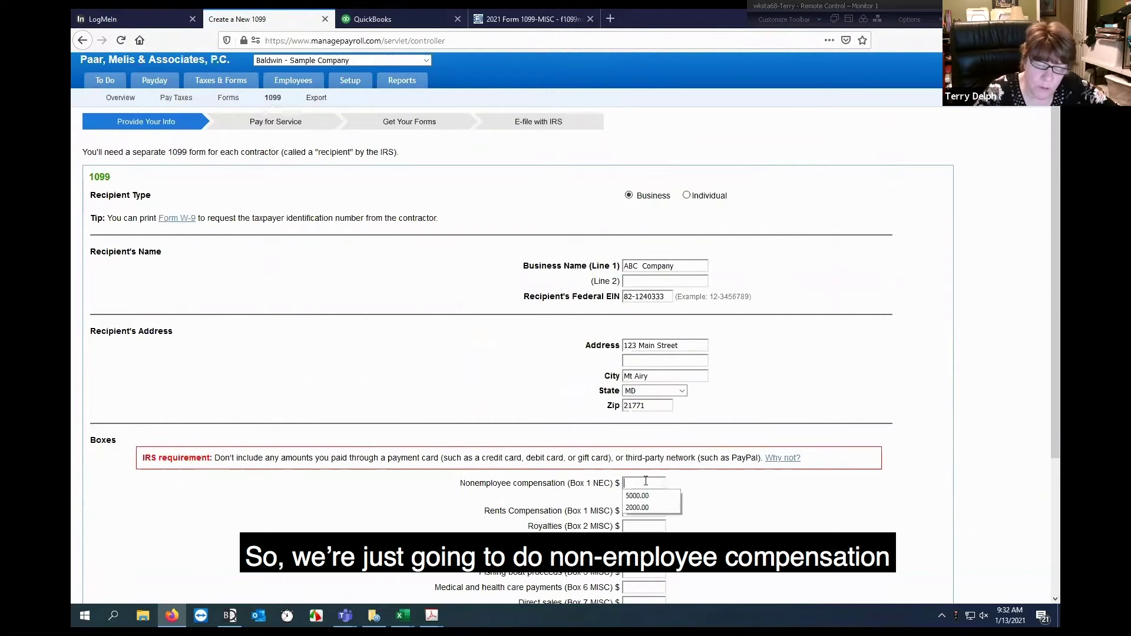
text(4500.00)
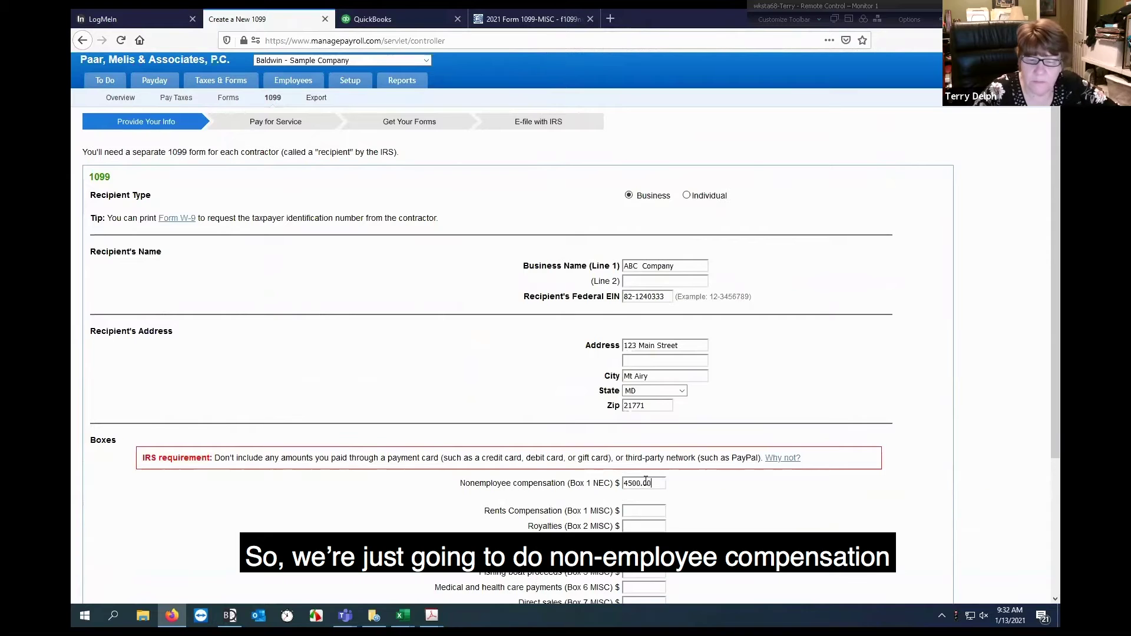
scroll(743, 536, down, 3)
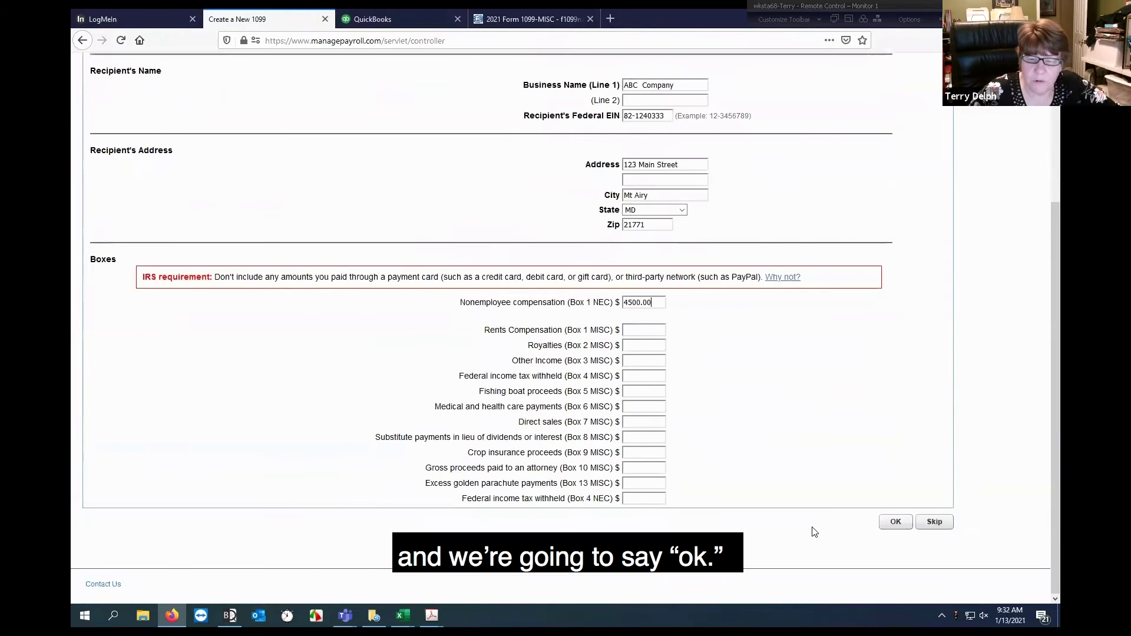
click(895, 522)
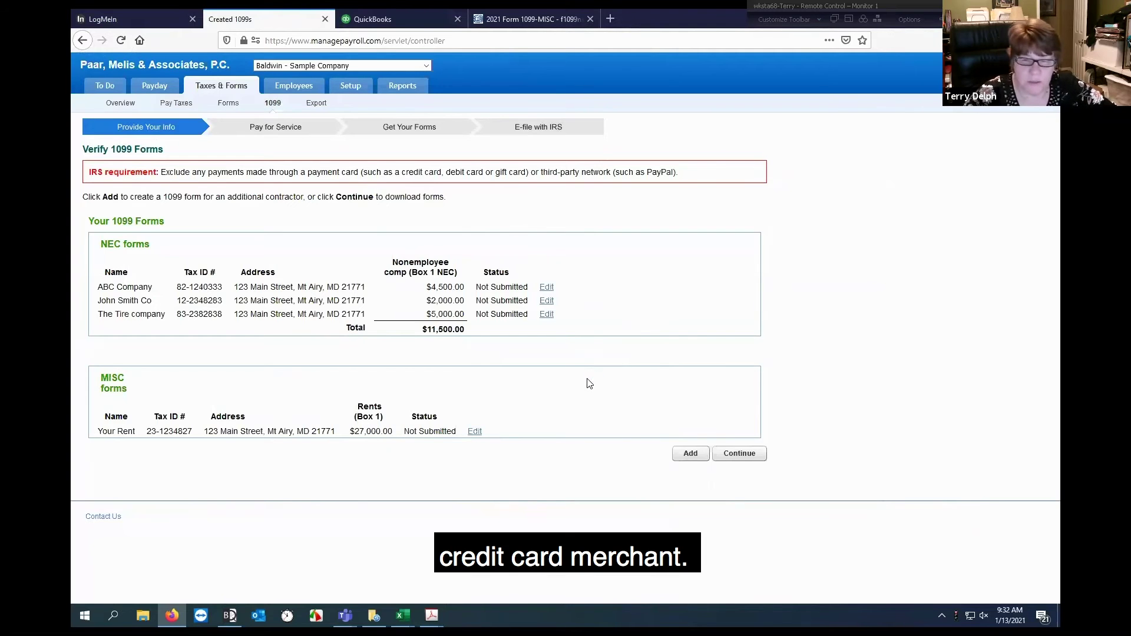
- Continue past Verify 1099 Forms and the download page to the E-File with the IRS step
click(748, 463)
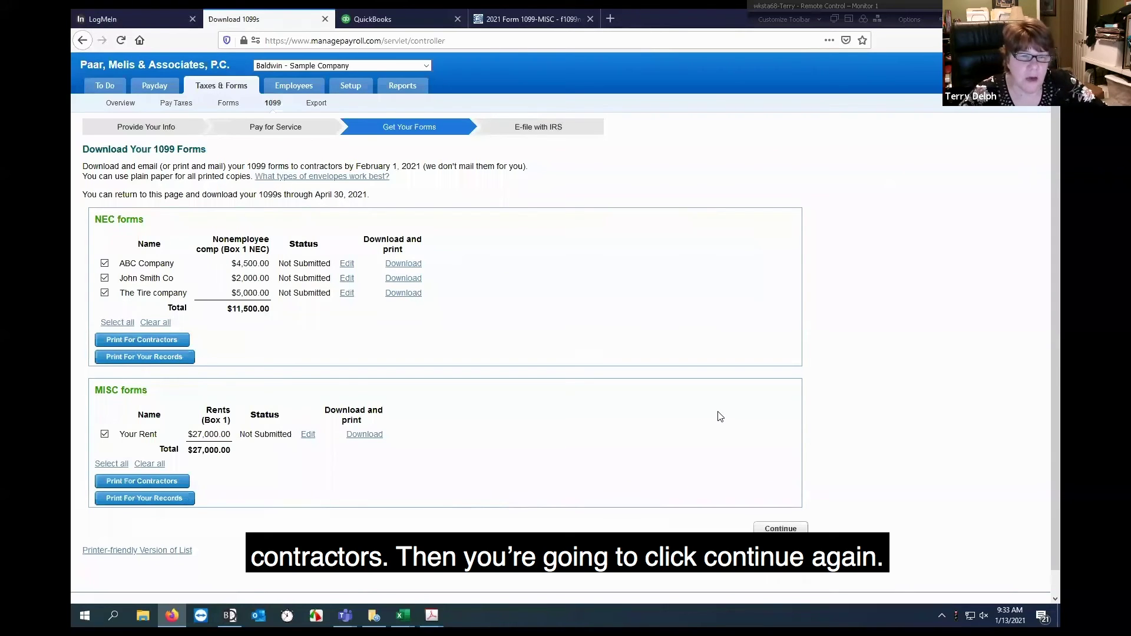
click(787, 529)
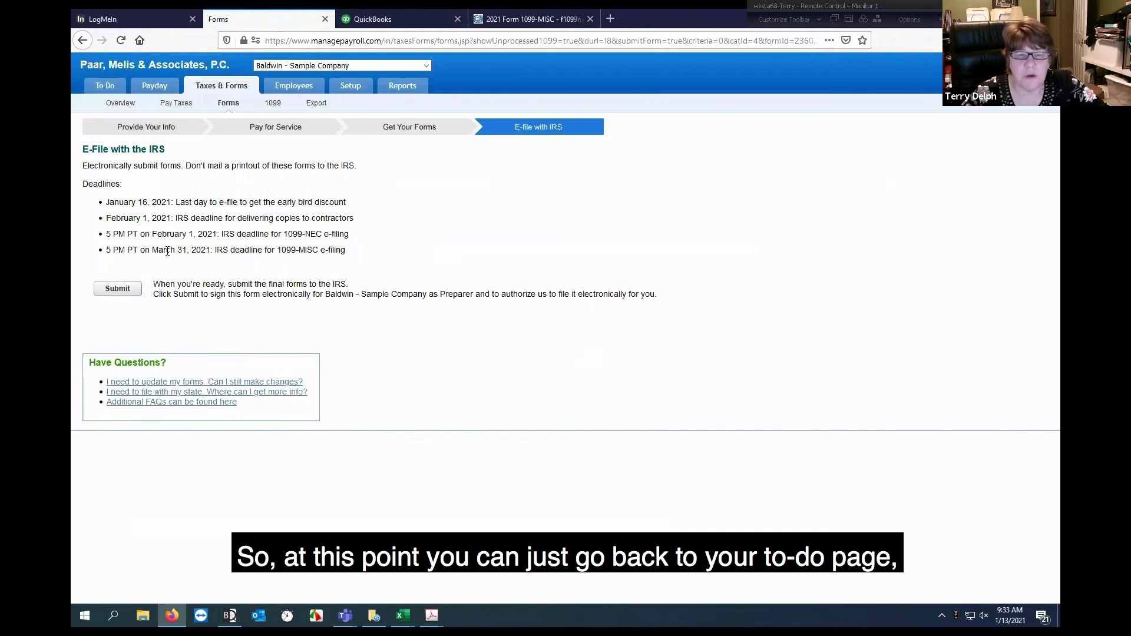
- Return to Baldwin - Sample Company's To Do list
click(114, 87)
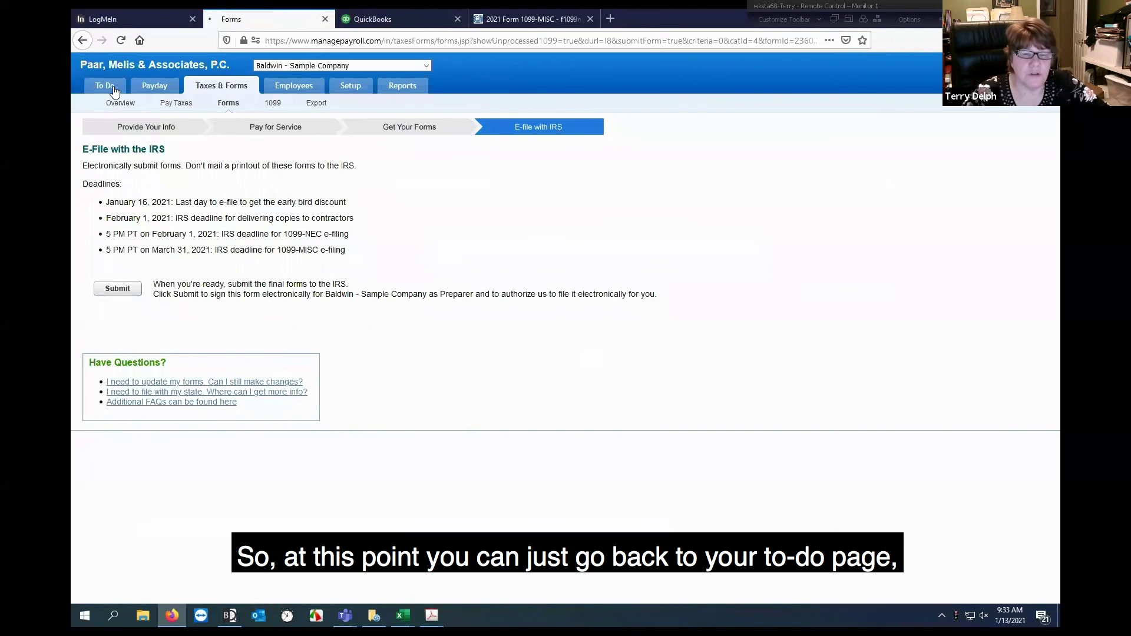